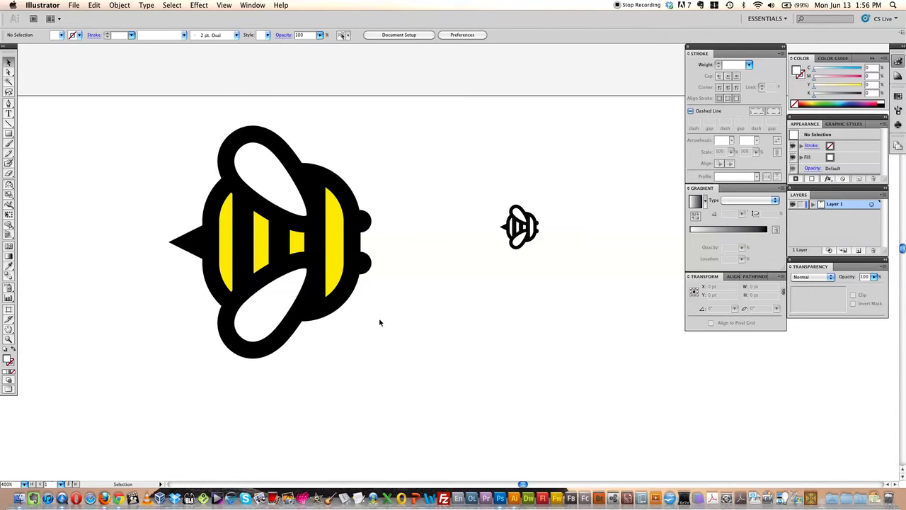
Duplicate the small black bee along the same horizontal line, placing the kept copy at about X 310 pt.
left_click_drag(581, 257, 344, 262)
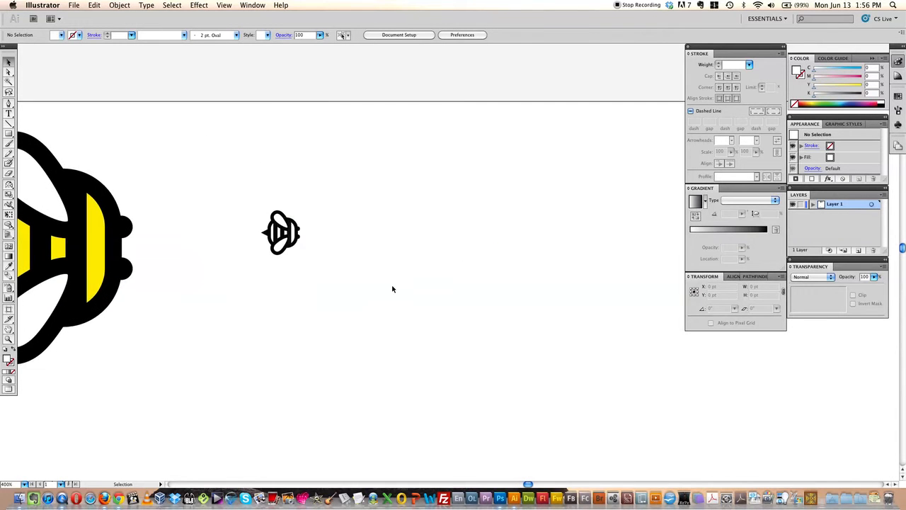
left_click(343, 254, "alt+super")
left_click_drag(326, 241, 14, 125)
left_click_drag(252, 224, 326, 265)
left_click_drag(128, 126, 209, 180)
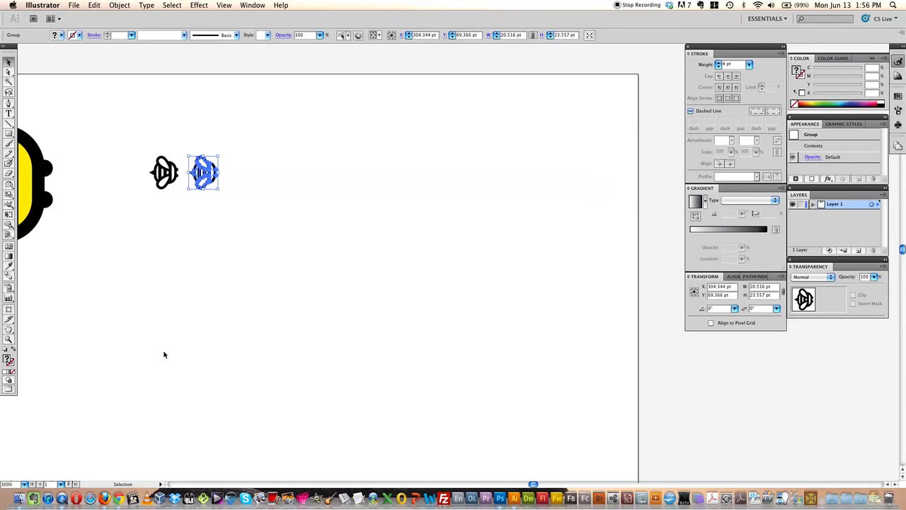
key("super+z")
left_click_drag(140, 140, 218, 172)
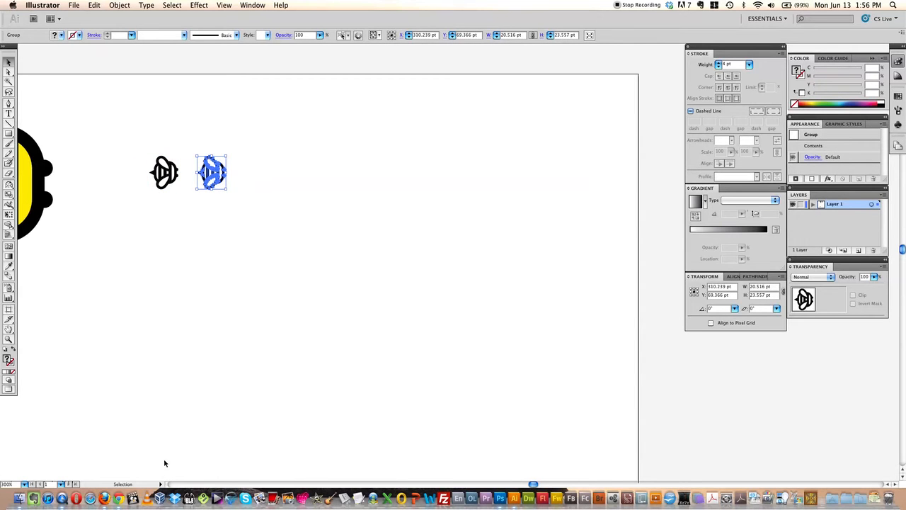
Repeat the bee duplication six more times to build an evenly spaced row of eight bees.
key("a")
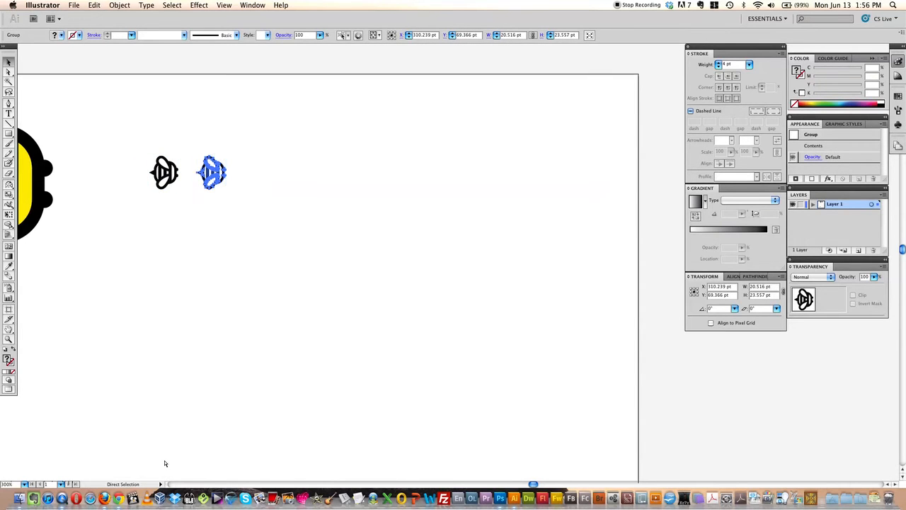
key("super+d")
key("super+d")
key("super+d")
key("super+d")
key("super+d")
key("super+d")
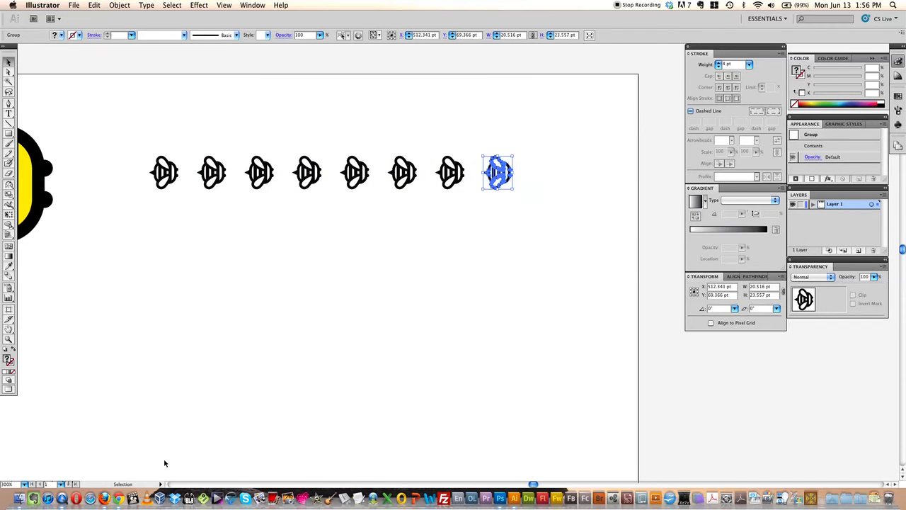
Duplicate the whole row of eight bees just below it, shifted sideways by half a spacing to stagger the pattern.
key("v")
left_click(306, 320)
left_click_drag(141, 135, 545, 220)
left_click_drag(503, 182, 481, 208)
Duplicate both staggered bee rows straight down by about 43.6 pt to make a four-row pattern.
left_click_drag(109, 113, 566, 272)
left_click_drag(501, 178, 499, 240)
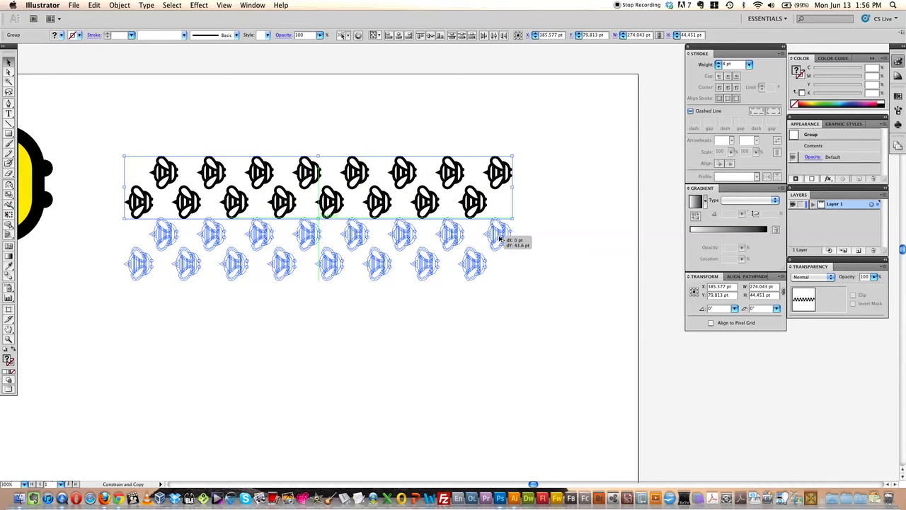
left_click_drag(514, 270, 514, 270)
left_click(534, 354)
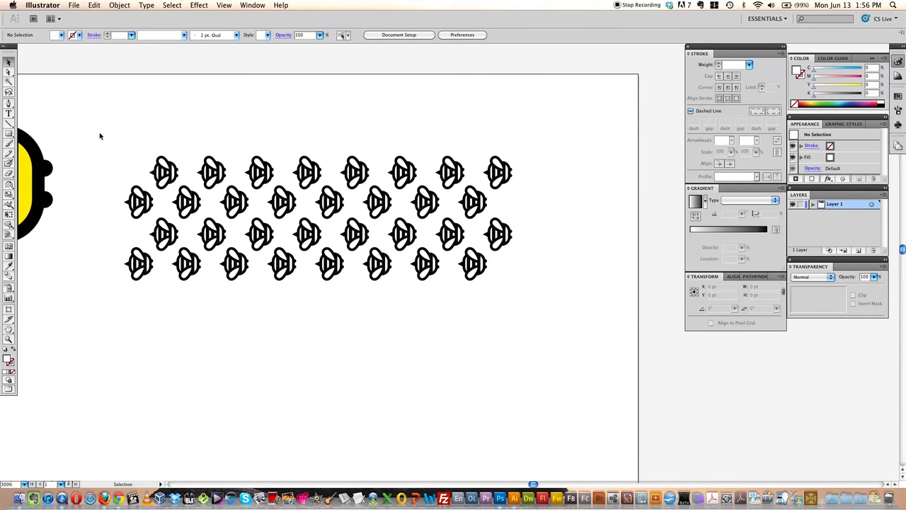
Copy the four-row bee pattern, switch to Photoshop and create a 274 × 88 pixel, 72 pixels/inch RGB document shown in full-screen mode.
left_click_drag(107, 145, 526, 309)
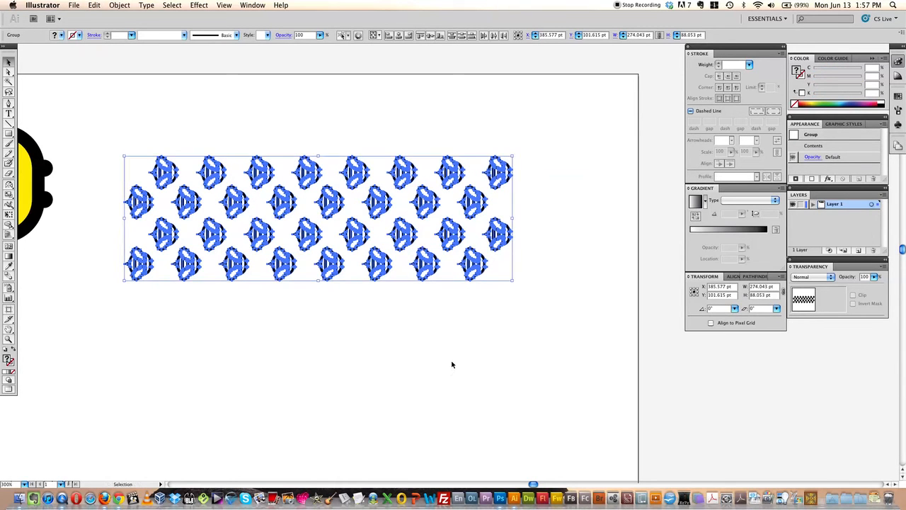
left_click(501, 499)
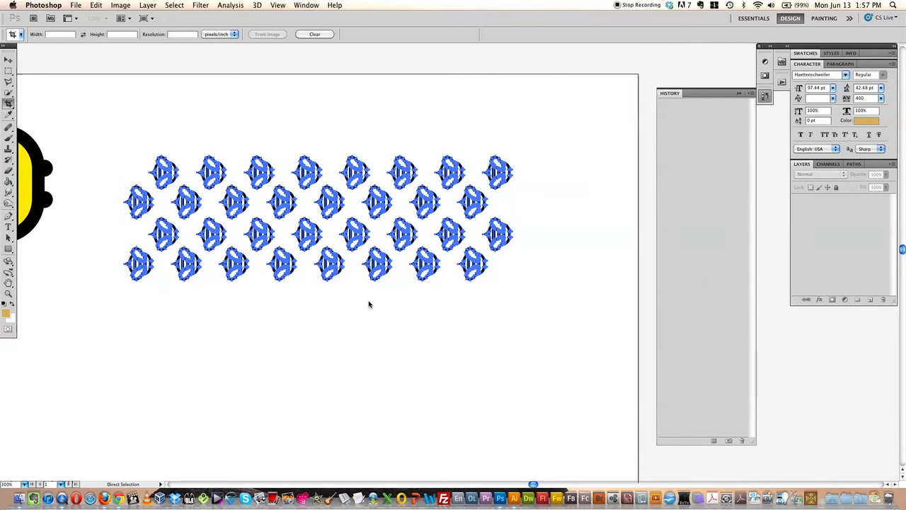
key("super+n")
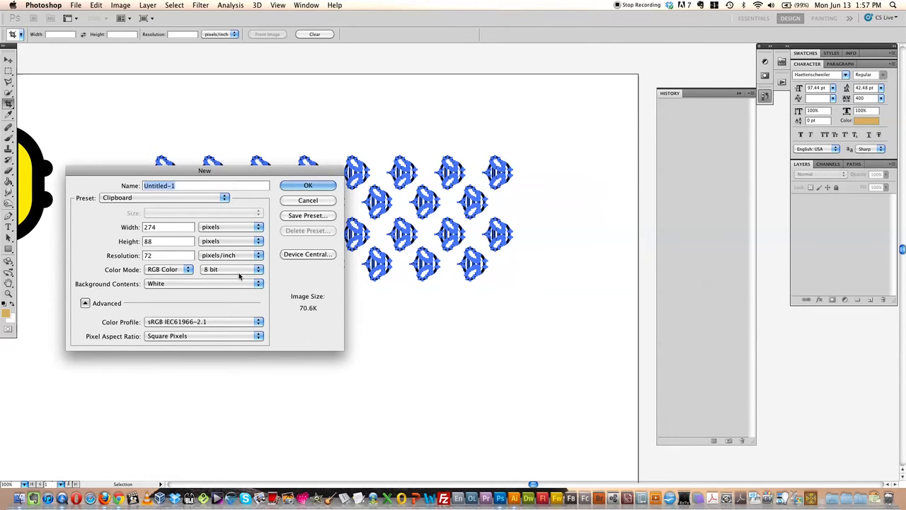
left_click(171, 227)
left_click(155, 241)
left_click(297, 186)
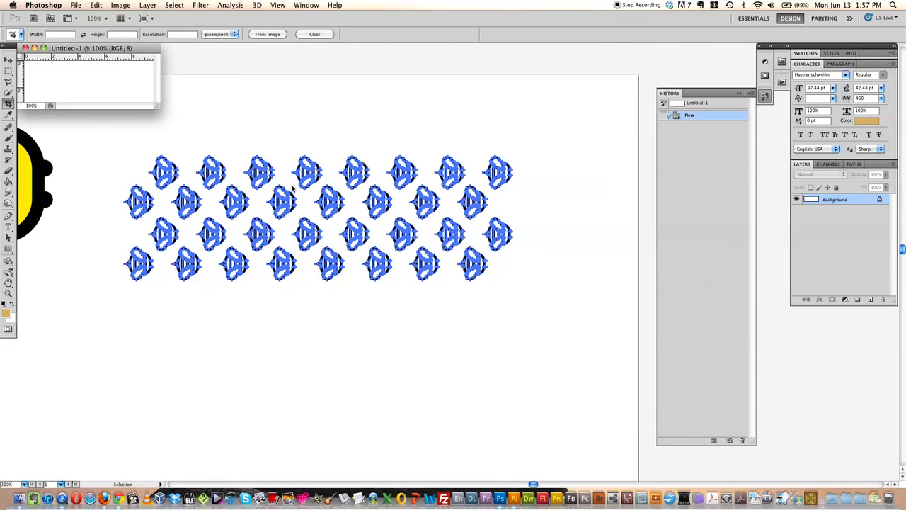
key("f")
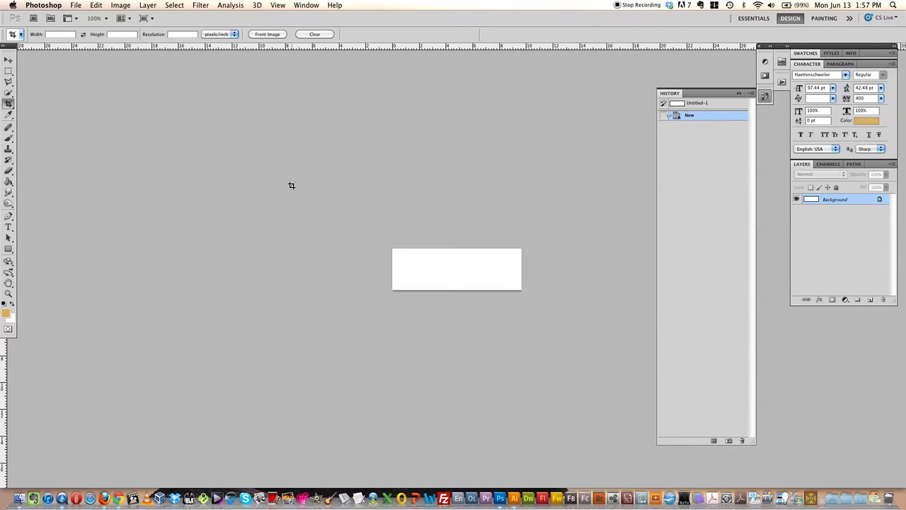
Paste the bee pattern into the new document as pixels and commit its placement.
key("super+v")
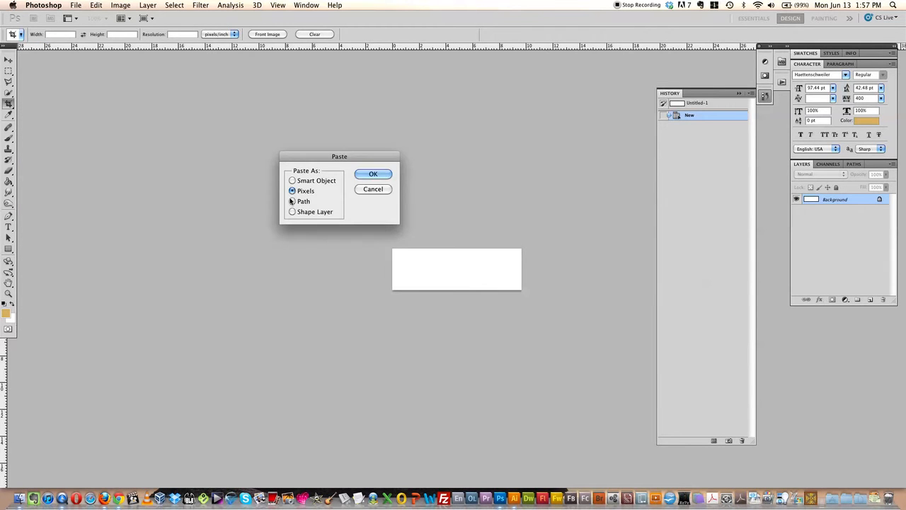
left_click(374, 174)
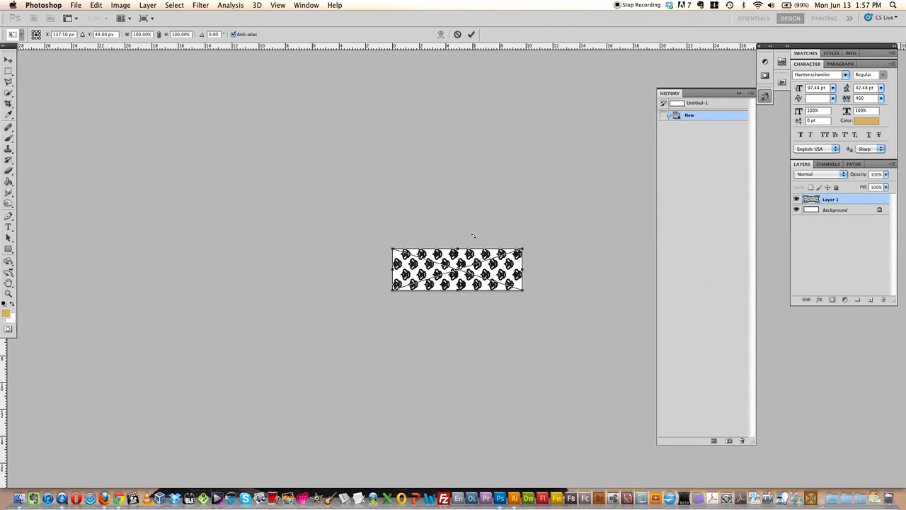
key("Return")
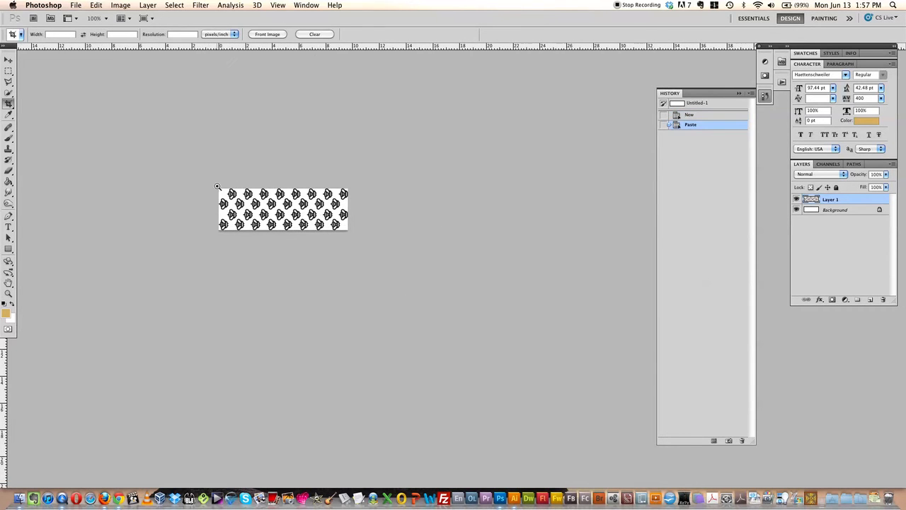
left_click(253, 187, "ctrl")
left_click_drag(253, 187, 226, 161)
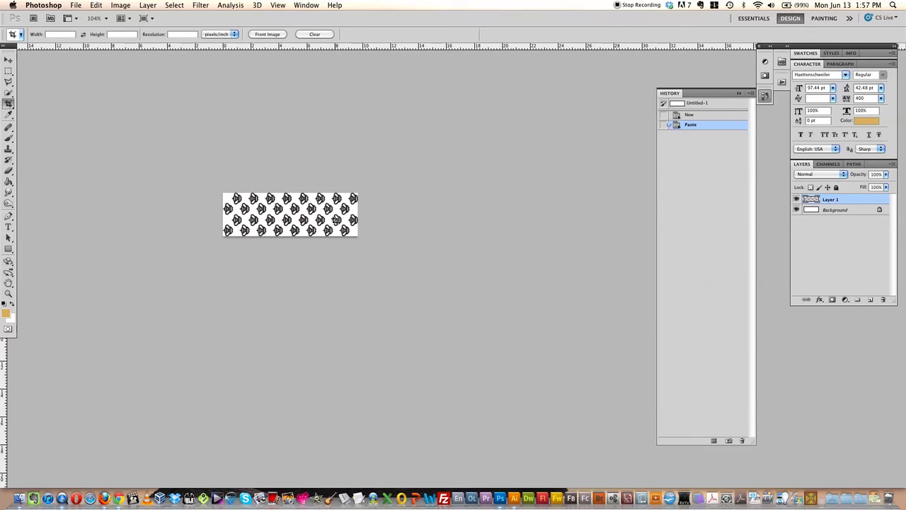
left_click_drag(336, 221, 382, 248)
left_click_drag(258, 228, 340, 249)
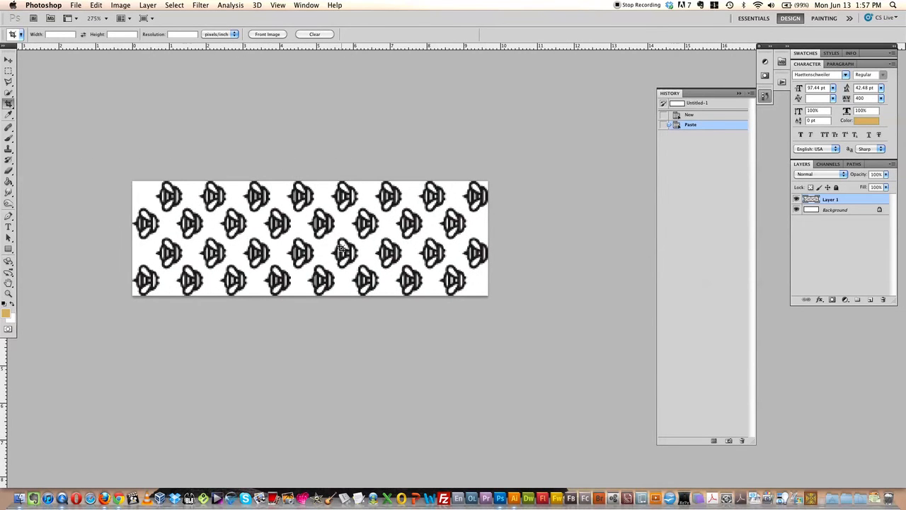
Convert the Background into a regular layer and fill it with the gold foreground color #d8b664.
double_click(835, 209)
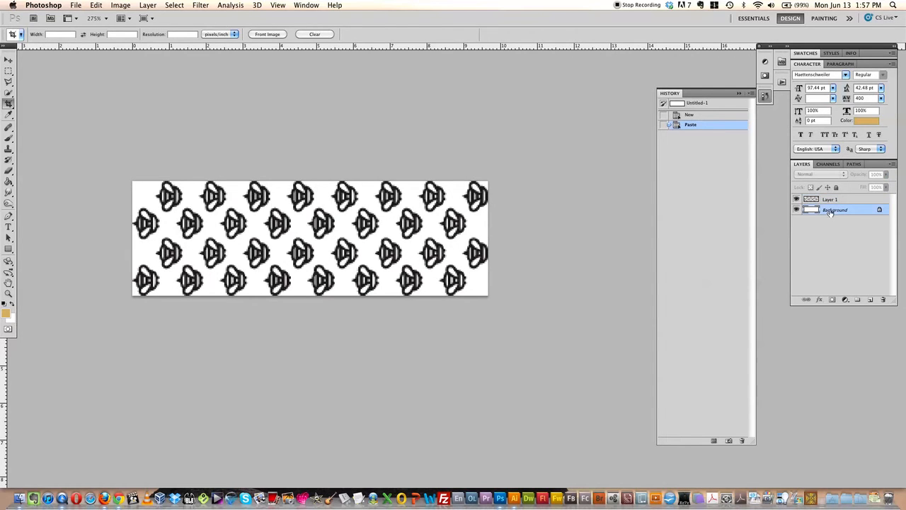
left_click(392, 172)
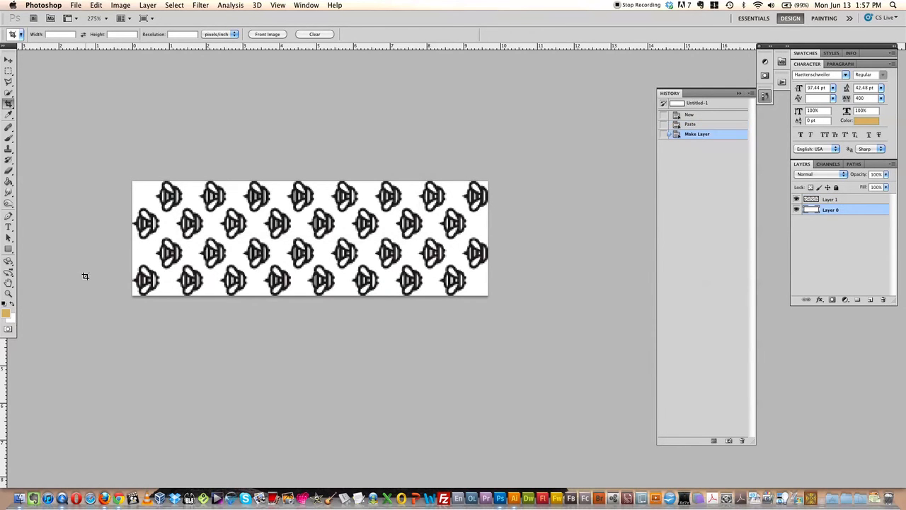
left_click(6, 313)
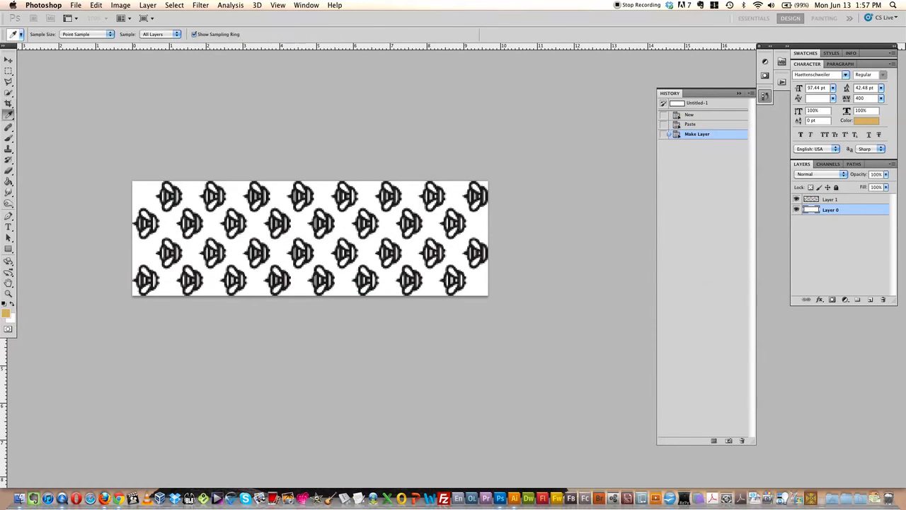
left_click_drag(162, 204, 354, 175)
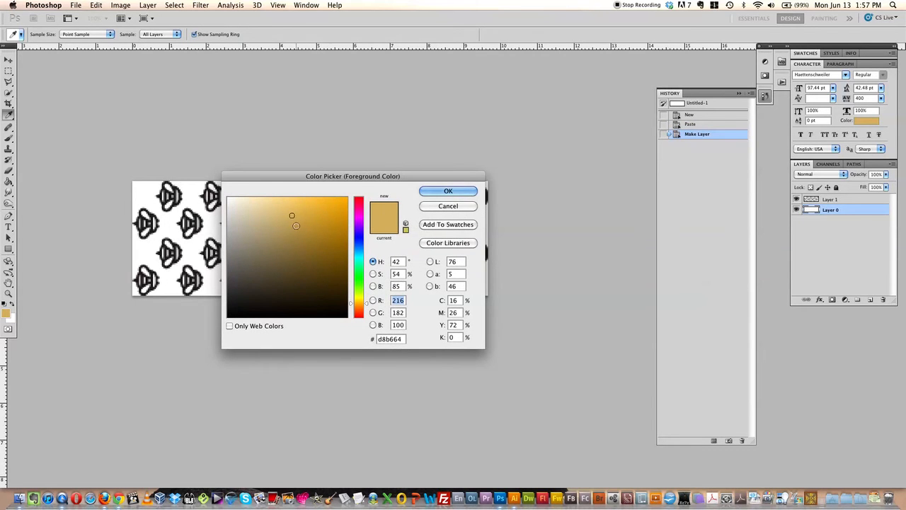
key("Return")
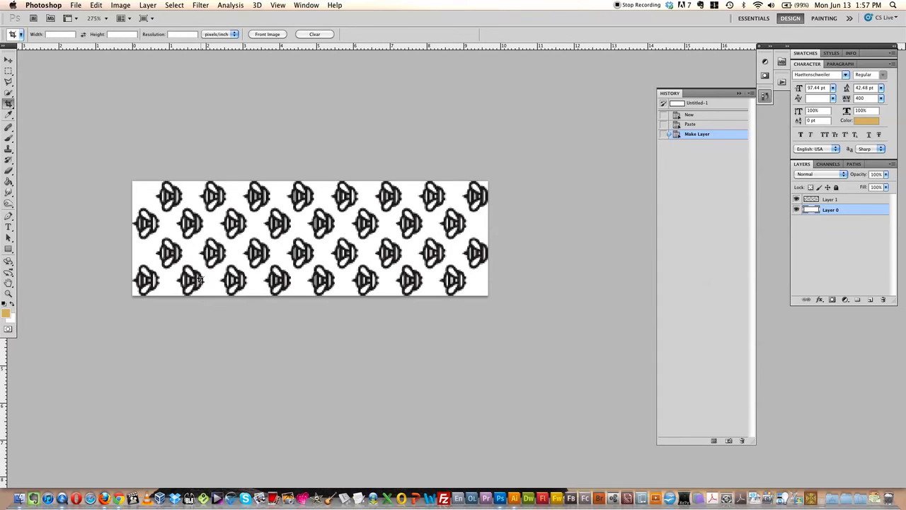
key("super+BackSpace")
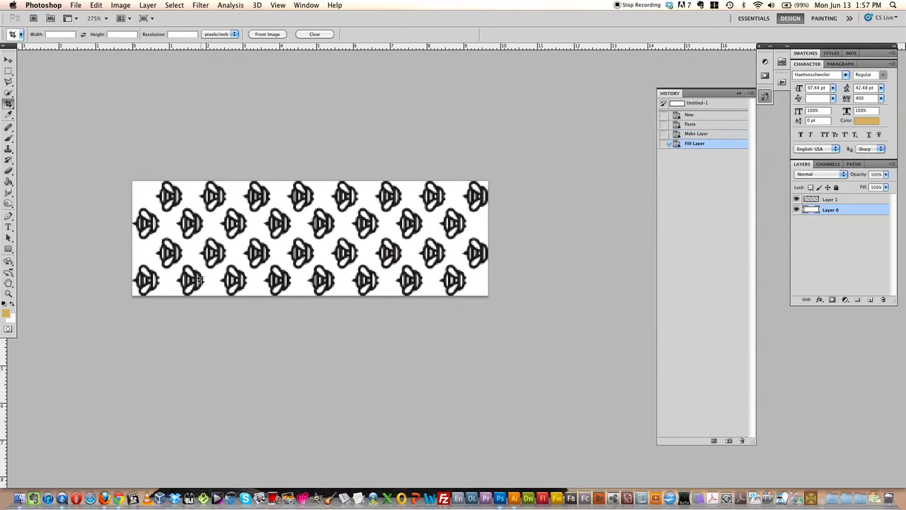
double_click(831, 209)
key("Return")
key("alt+BackSpace")
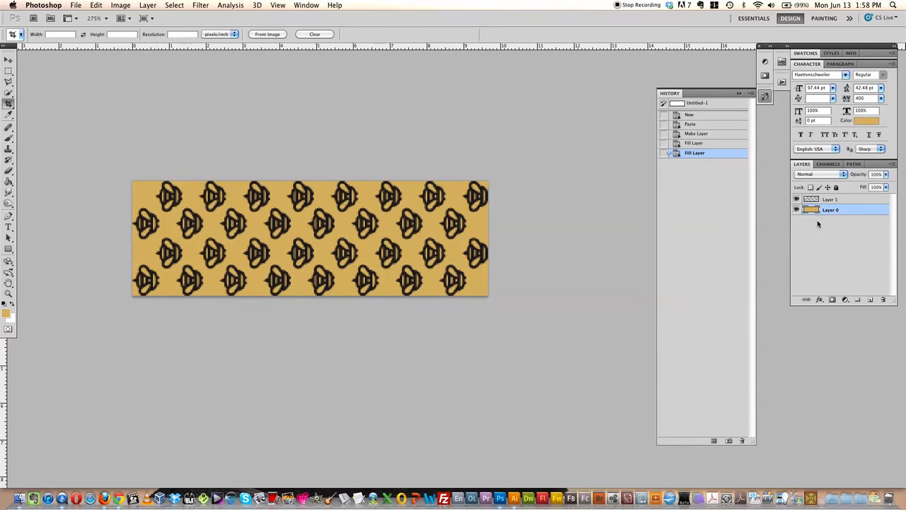
Set the blending mode of the bee pattern layer to Difference.
left_click(836, 200)
left_click(820, 173)
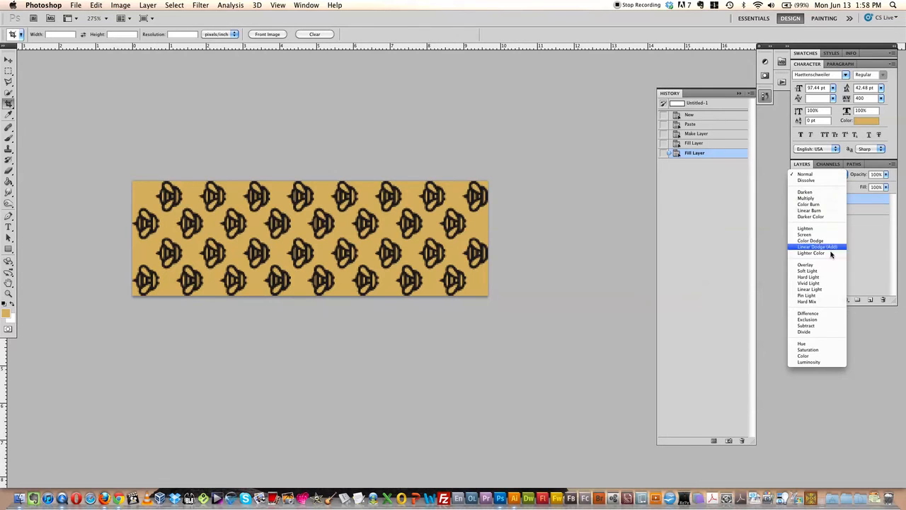
left_click(845, 192)
left_click(842, 176)
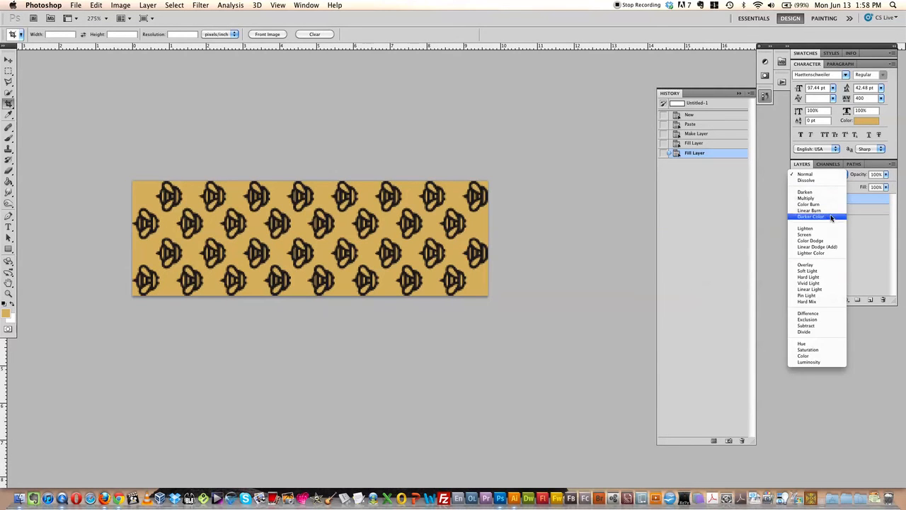
left_click(832, 312)
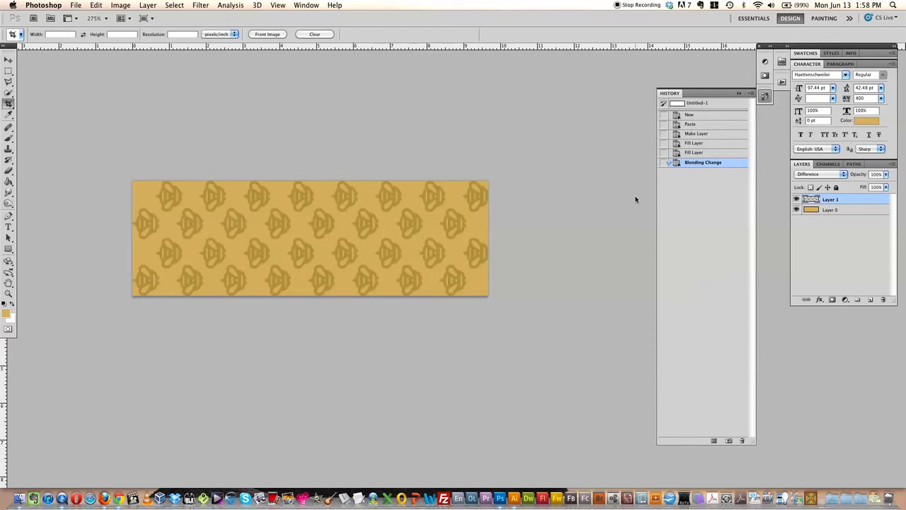
Apply an Inner Bevel Bevel and Emboss effect to the bee layer, lit from the lower right at 26° altitude.
left_click(819, 300)
left_click(842, 358)
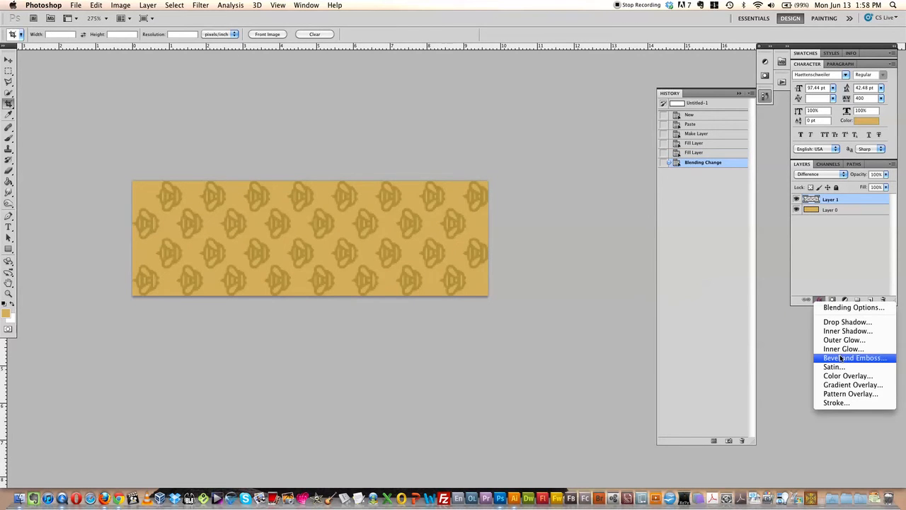
left_click_drag(673, 112, 572, 124)
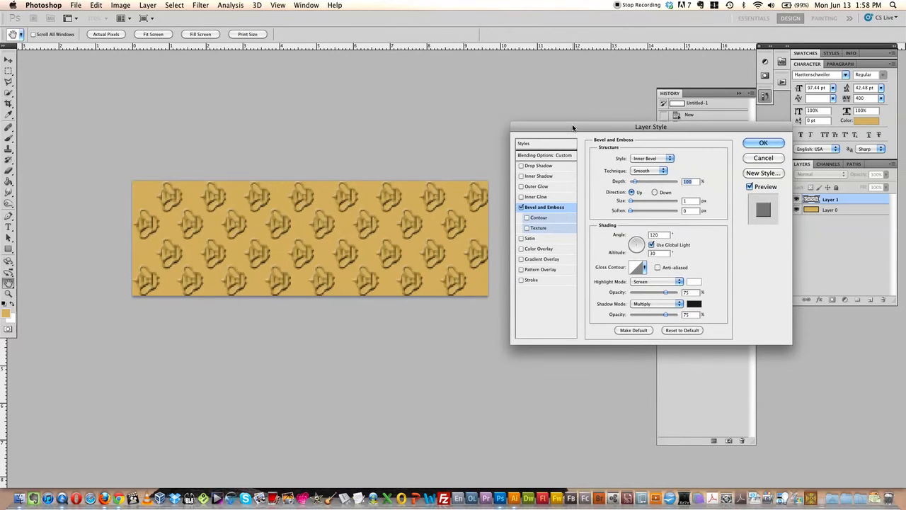
left_click(641, 251)
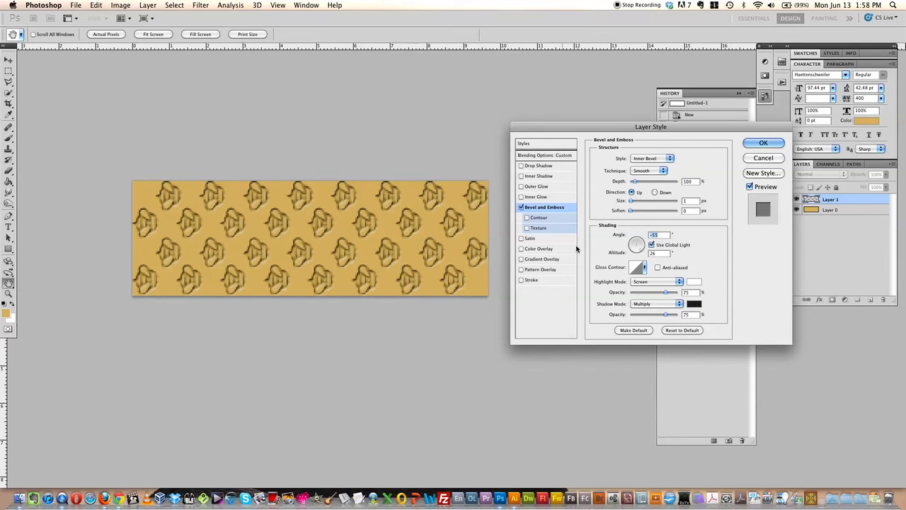
left_click(635, 243)
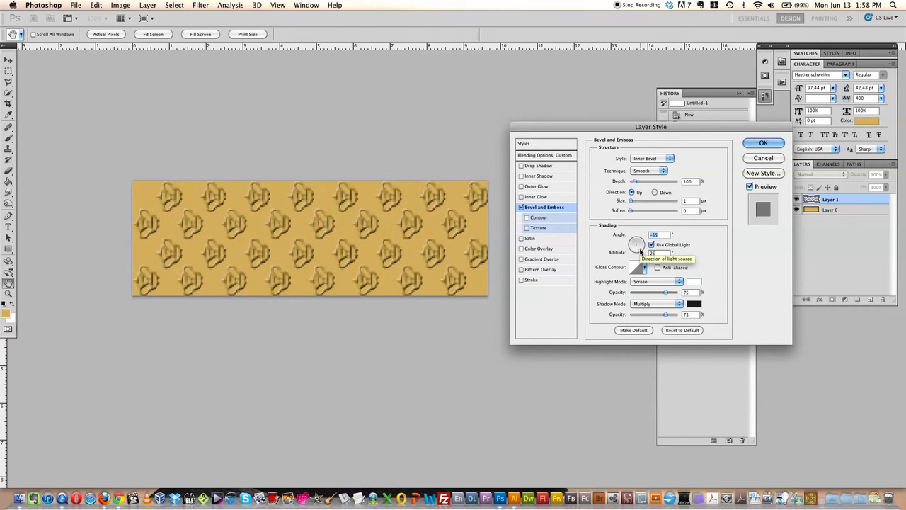
left_click(640, 251)
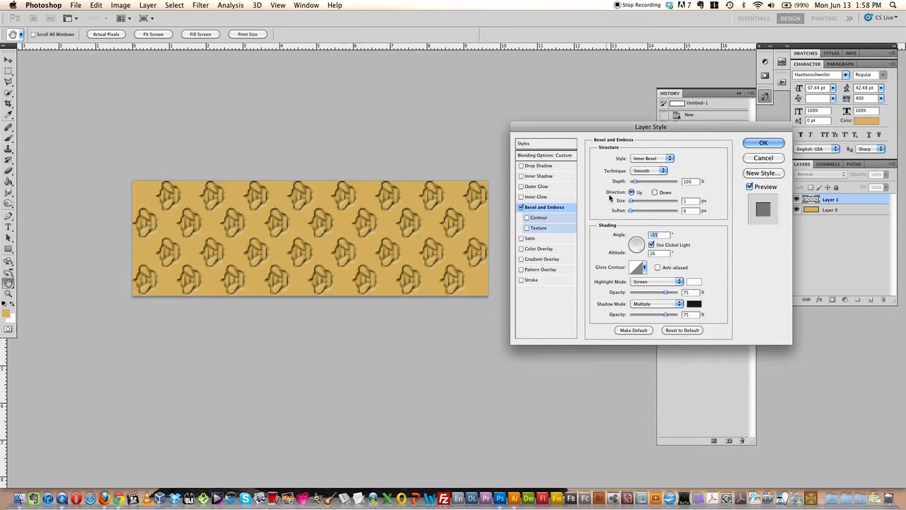
left_click(762, 142)
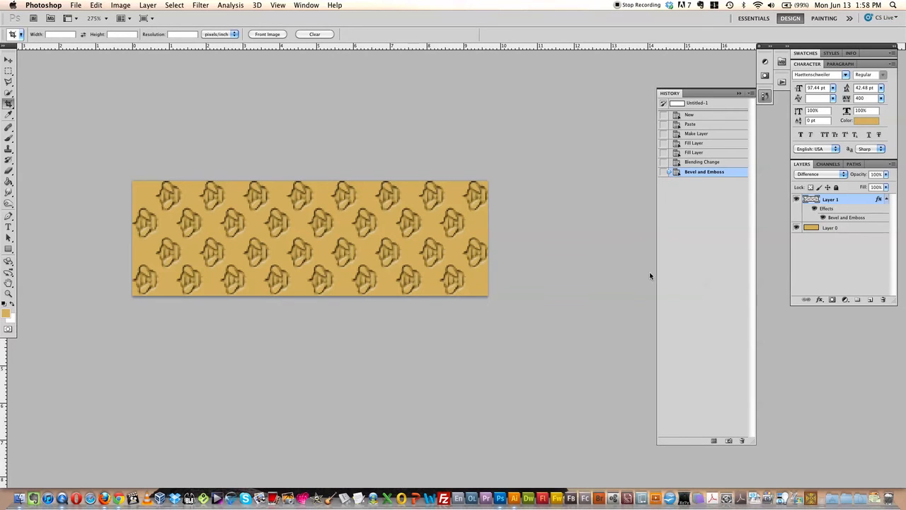
Reduce the bee pattern layer's opacity to 56%.
left_click(886, 175)
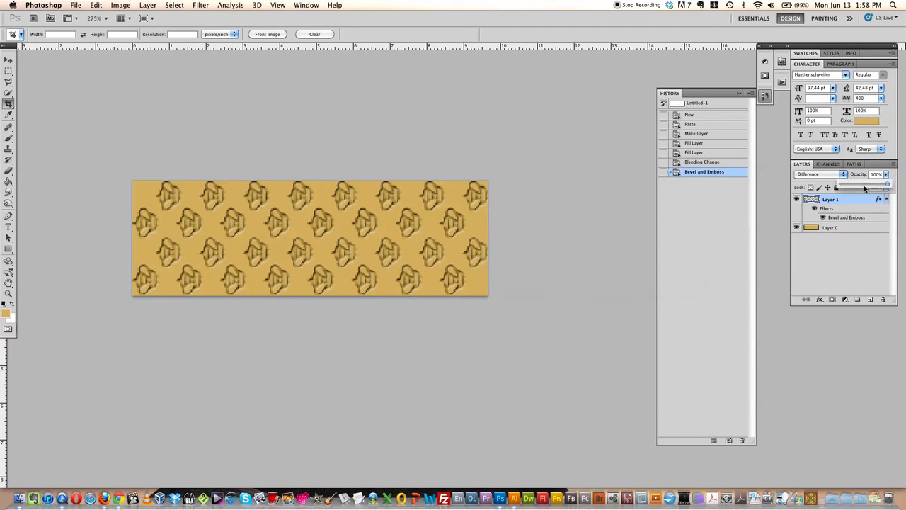
left_click(862, 185)
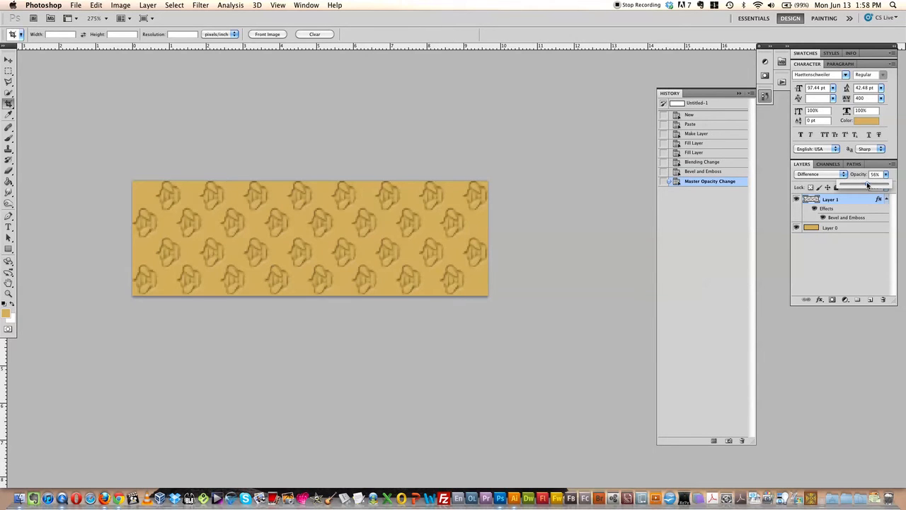
Set the bee pattern layer's opacity to 50% and deselect the layers.
left_click_drag(868, 185, 865, 185)
left_click(811, 243)
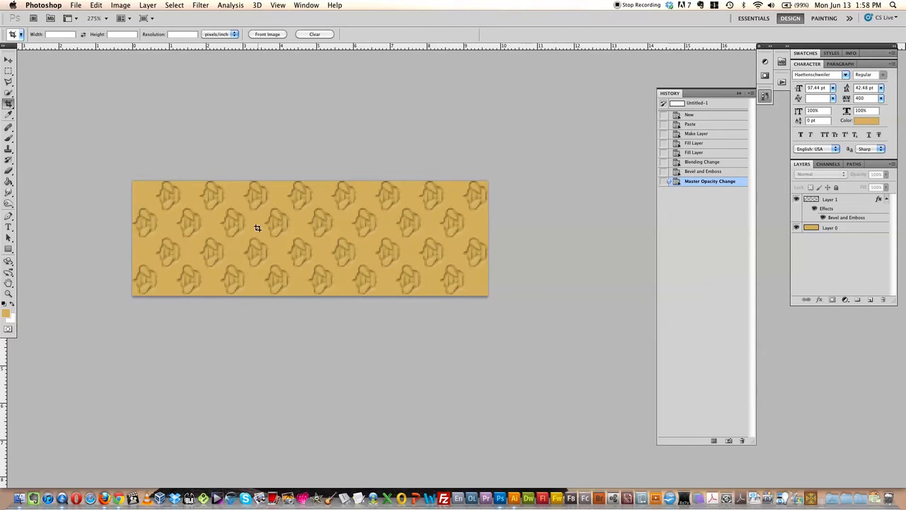
Try to crop the canvas to a small area around a single bee.
left_click_drag(310, 246, 318, 253)
key("Return")
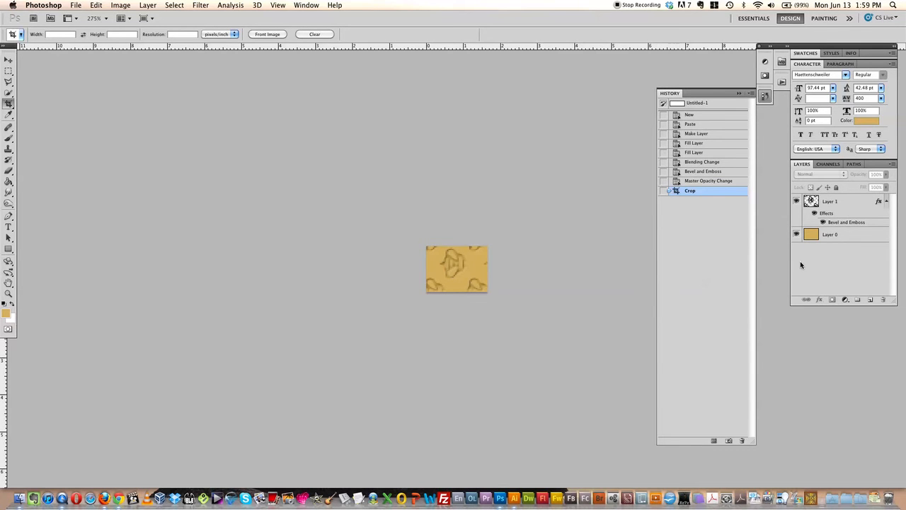
key("super+z")
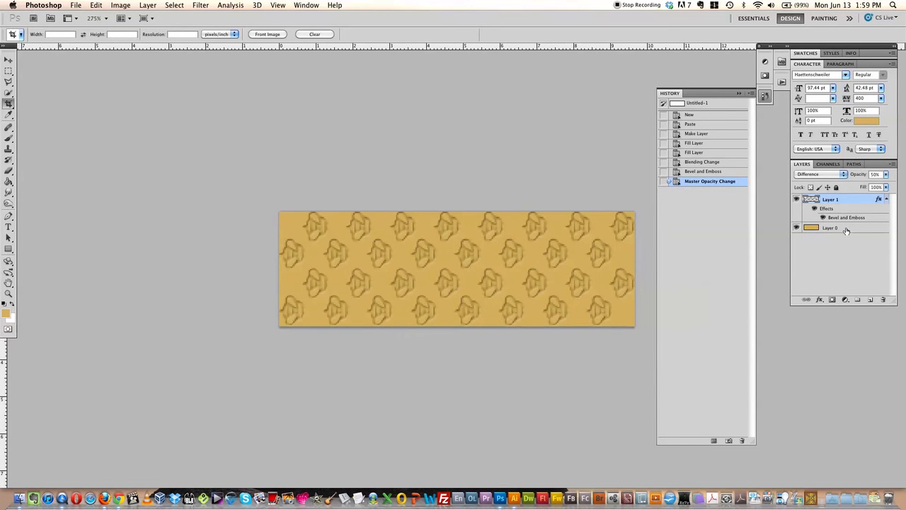
Flatten the image into a single Background layer.
left_click(891, 165)
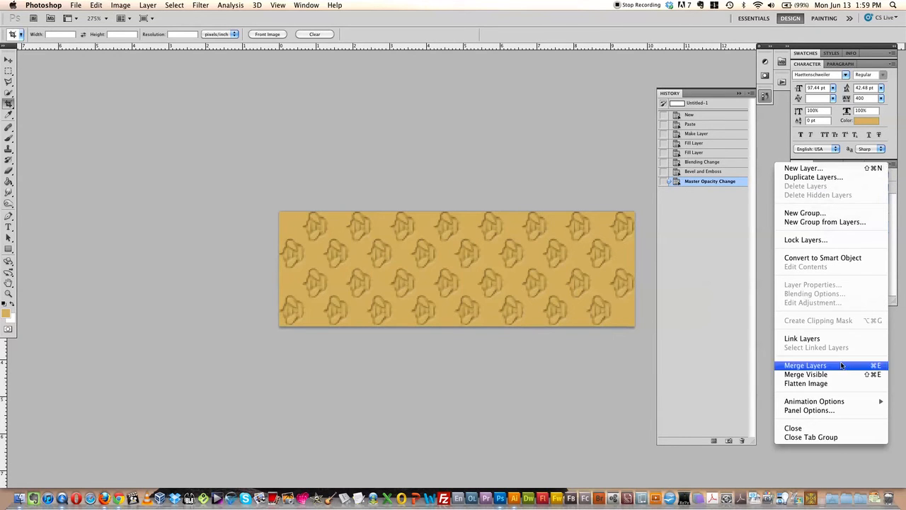
left_click(834, 382)
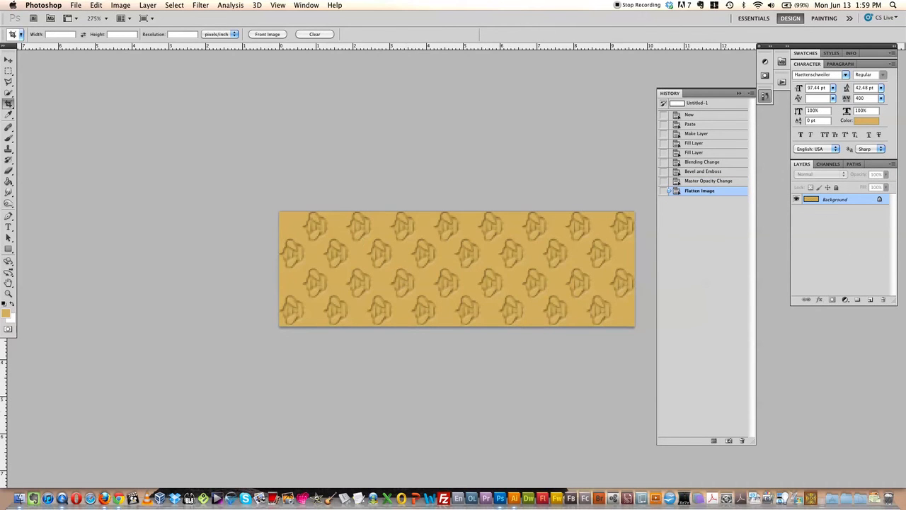
Place two vertical and two horizontal guides through the centers of four neighboring bees and crop the image to the rectangle they enclose.
left_click_drag(7, 381, 404, 275)
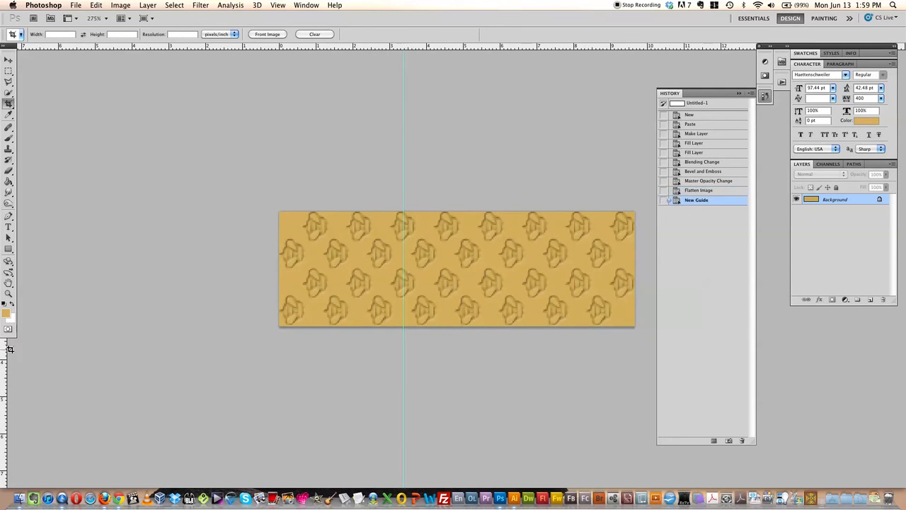
left_click_drag(8, 354, 449, 338)
left_click_drag(409, 46, 458, 226)
left_click_drag(413, 48, 472, 283)
left_click_drag(473, 283, 472, 284)
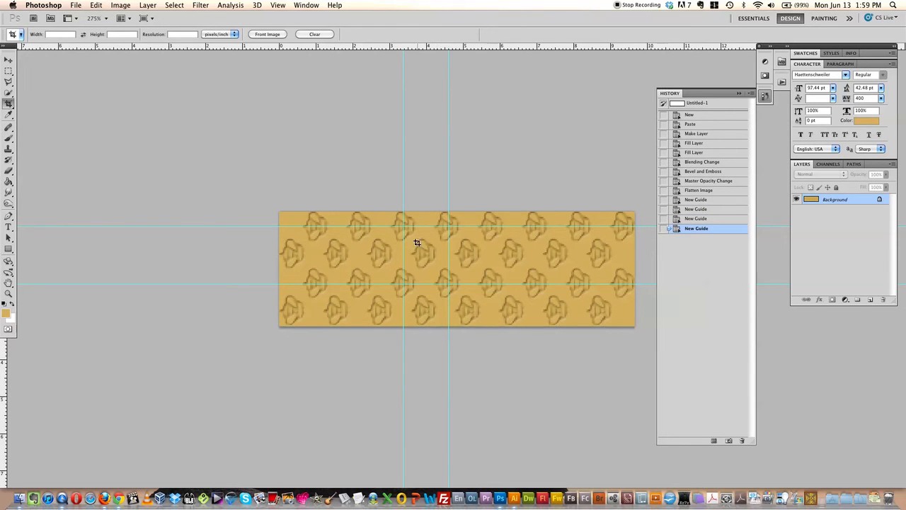
mouse_move(405, 224)
left_mouse_down()
mouse_move(444, 259)
mouse_move(448, 283)
left_mouse_up()
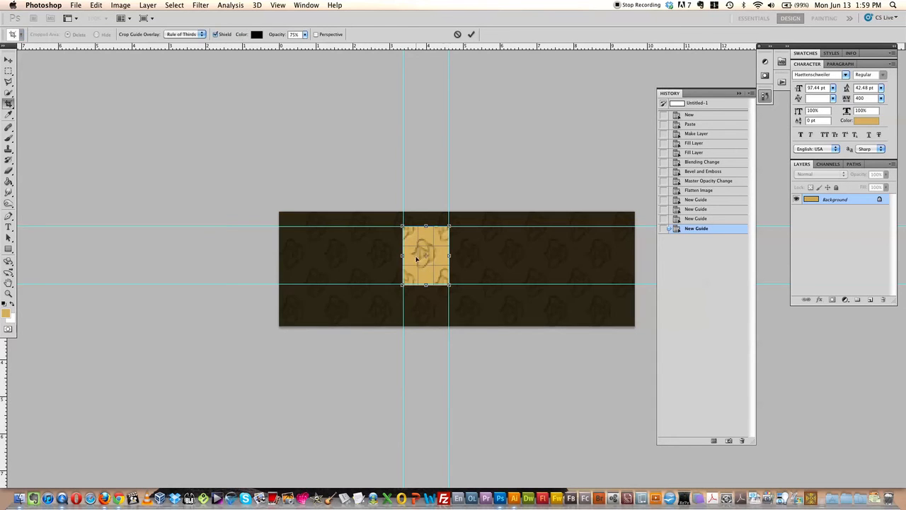
key("Return")
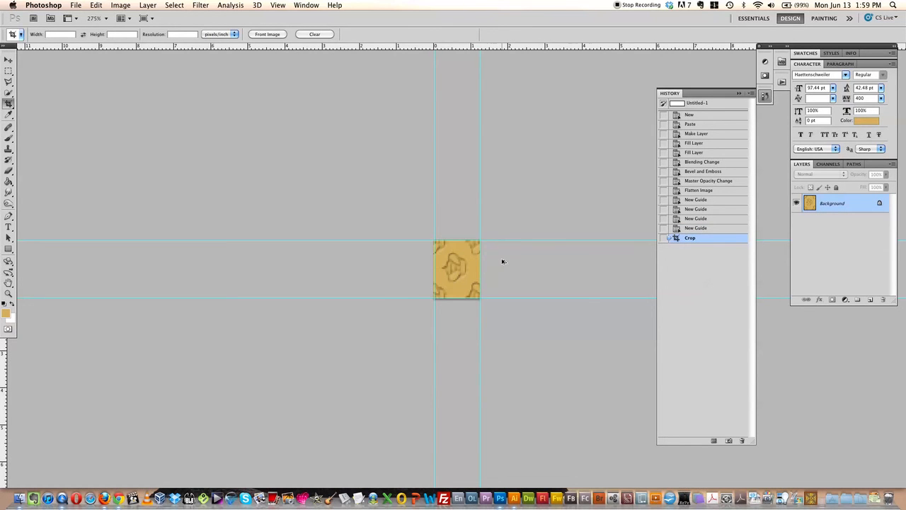
Save the cropped tile for the web as a JPEG named beebackground.jpg on the Desktop.
key("super+alt+shift+s")
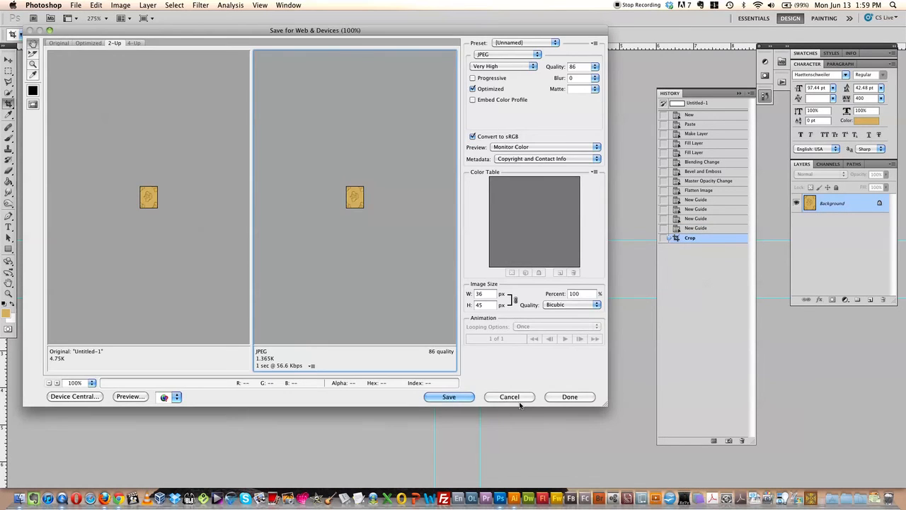
key("Escape")
left_click(76, 5)
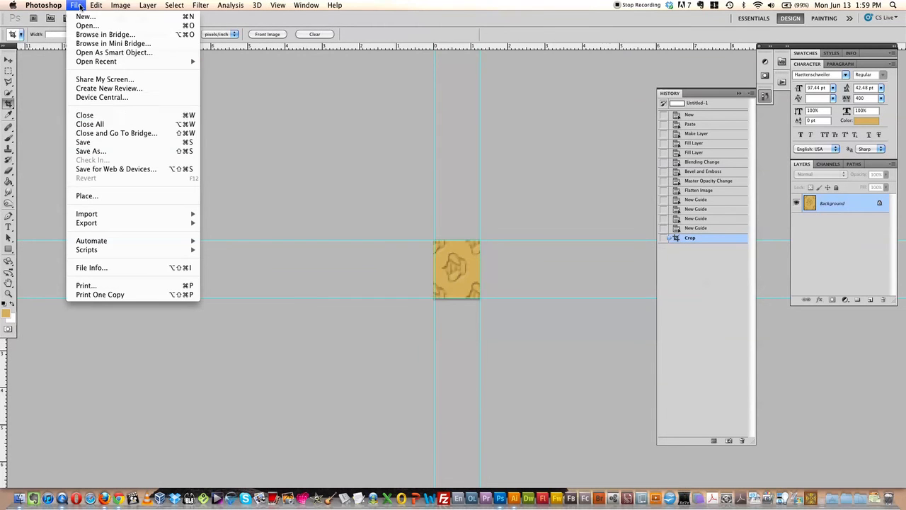
left_click(93, 170)
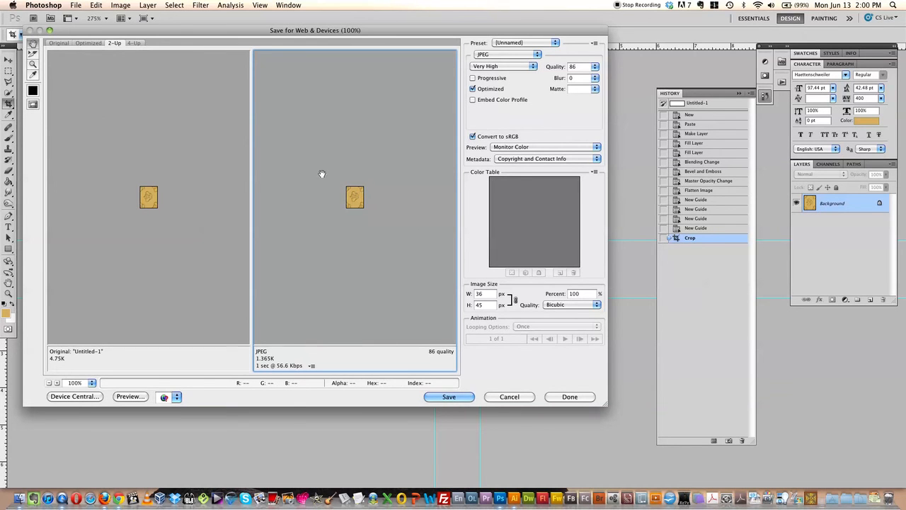
left_click(459, 397)
type("beebad")
type("kground")
key("Return")
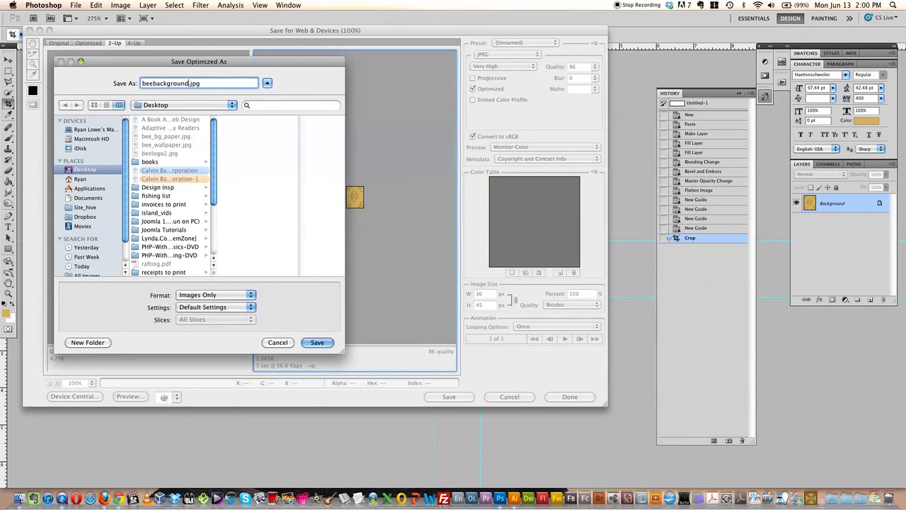
Switch to Chrome, open the YouTube channel's advanced theme and color options, and examine the background image settings and the tiled channel background.
key("super+Tab")
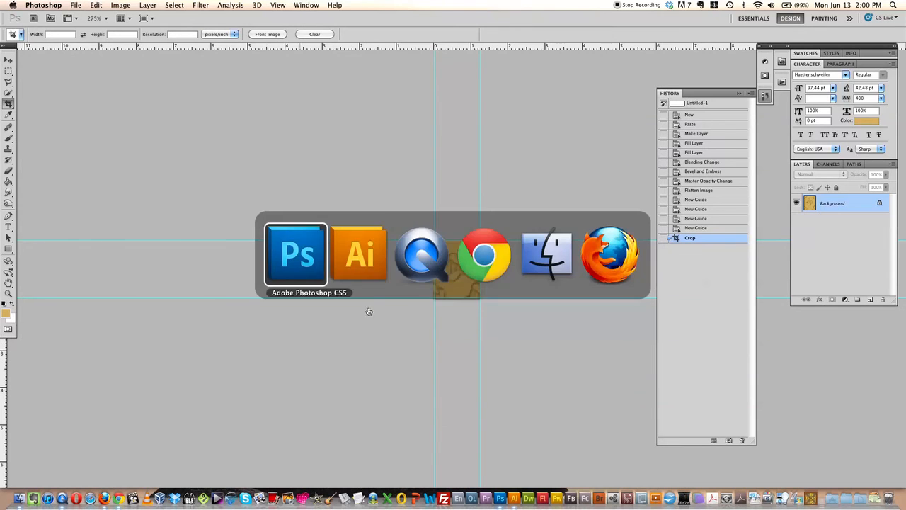
left_click(487, 273)
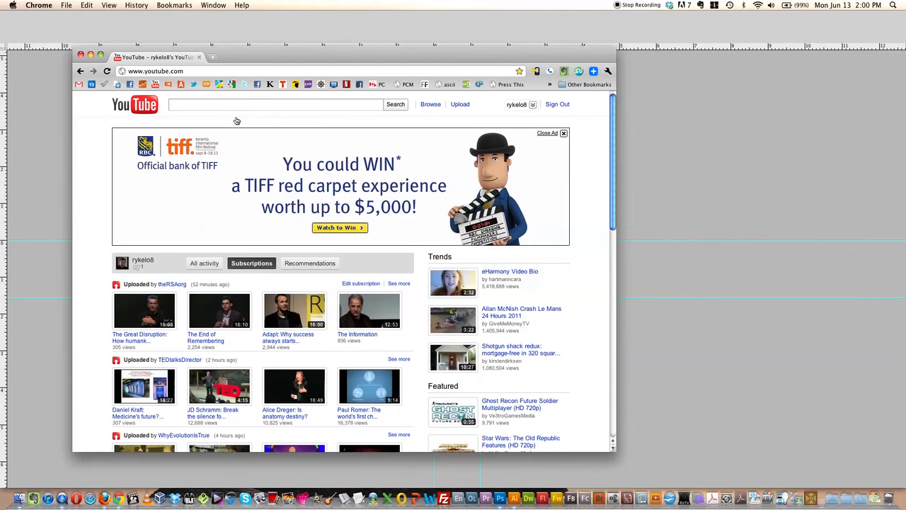
left_click(534, 105)
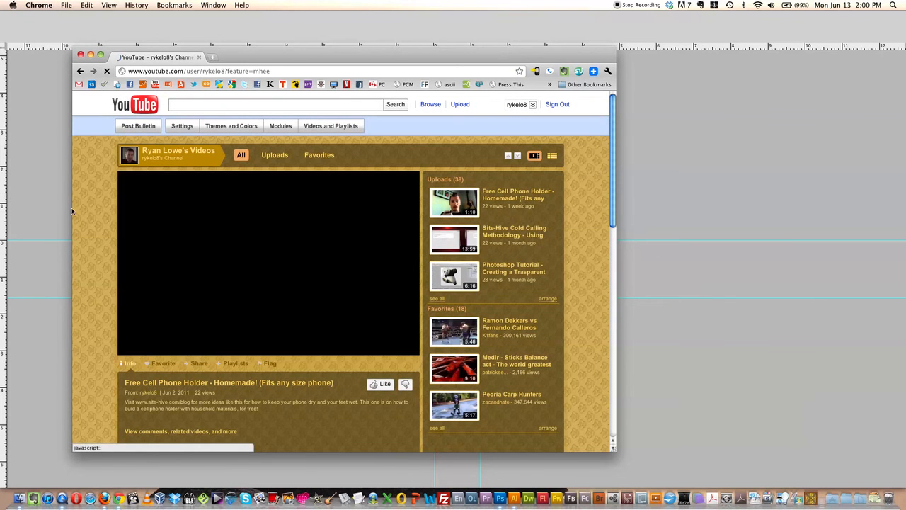
left_click(240, 128)
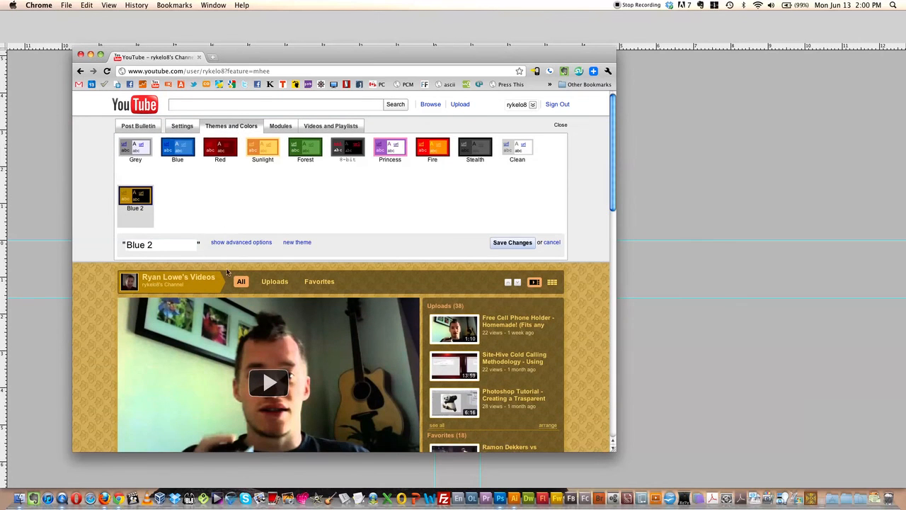
left_click(242, 243)
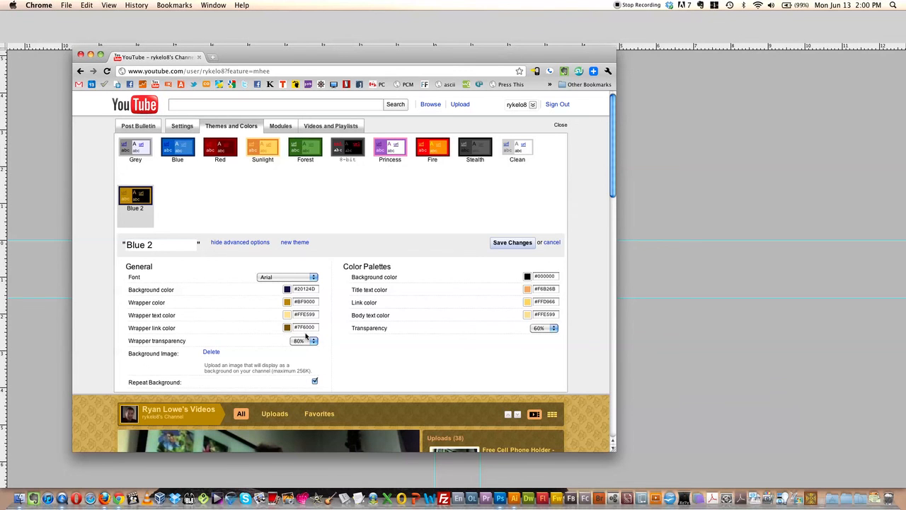
scroll(381, 448, "down", 3)
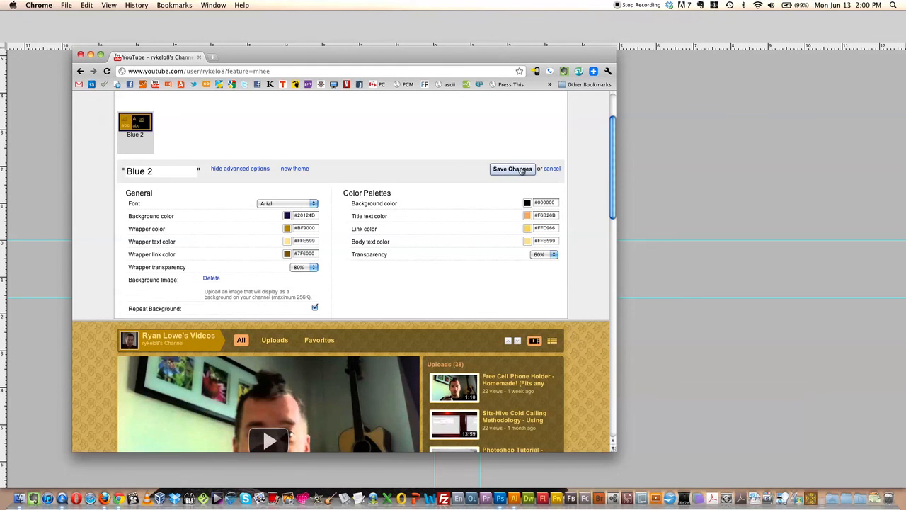
scroll(92, 425, "down", 10)
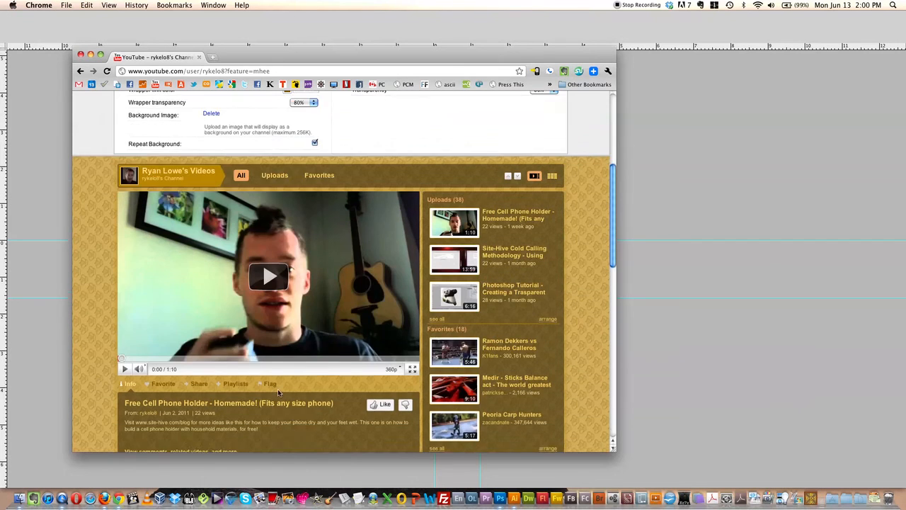